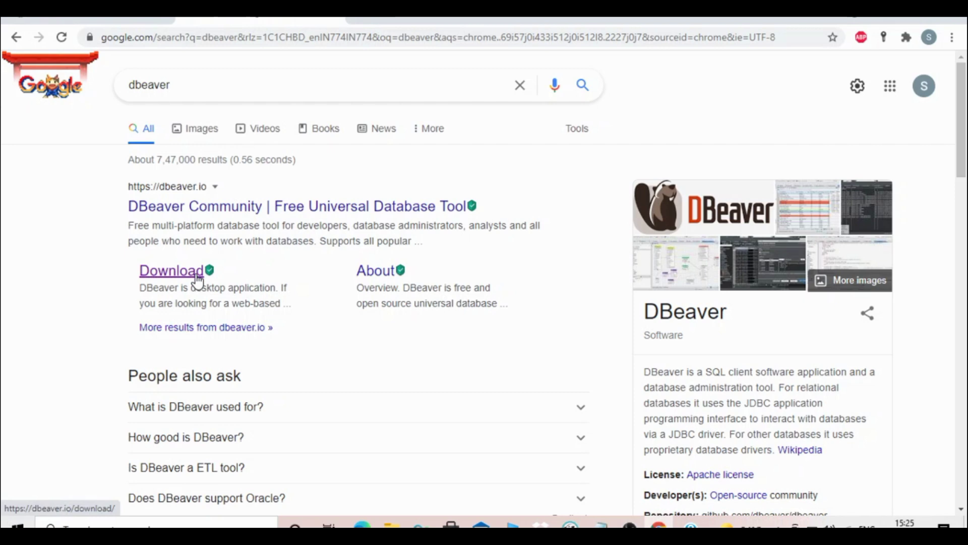
Step: Open the DBeaver download page from the search results and check the download instructions in the Notepad notes
click(196, 276)
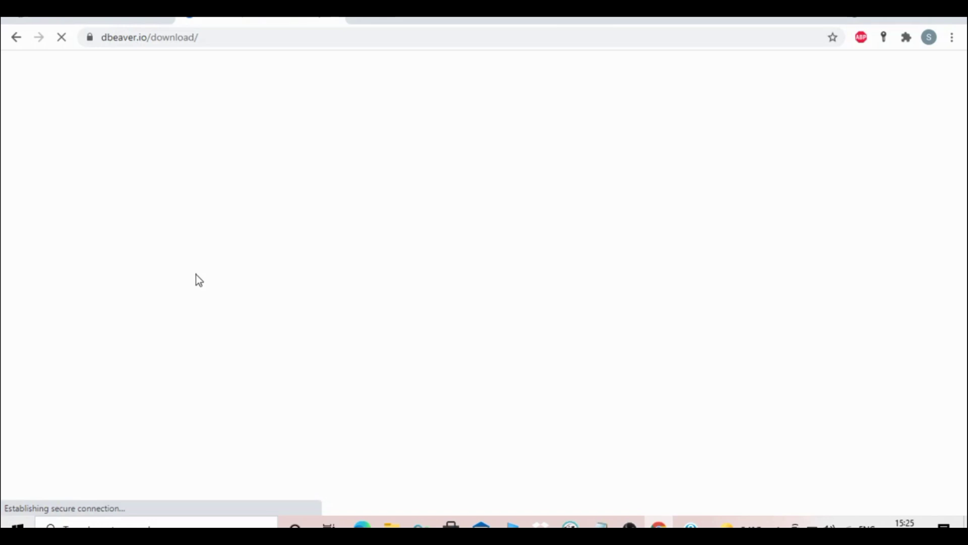
click(600, 526)
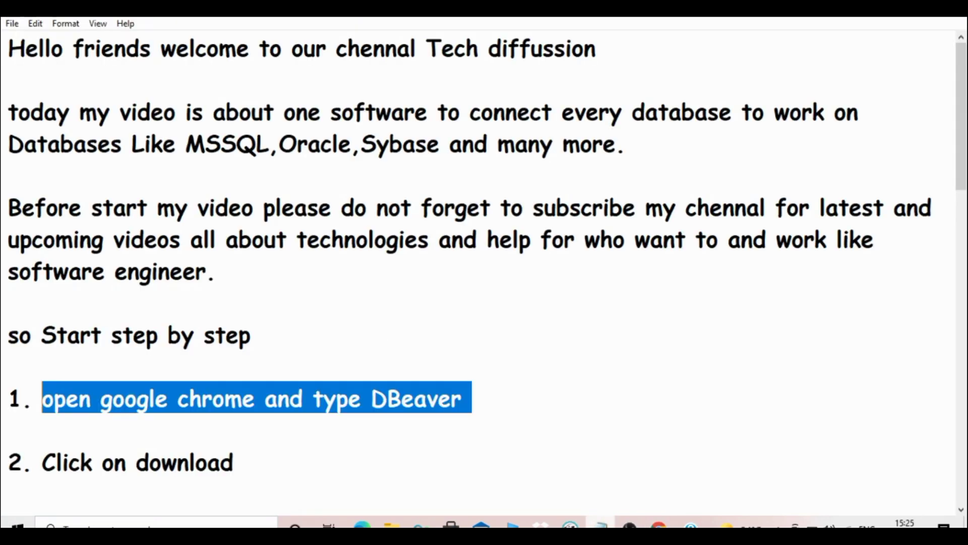
click(961, 510)
click(961, 511)
click(961, 510)
click(961, 510)
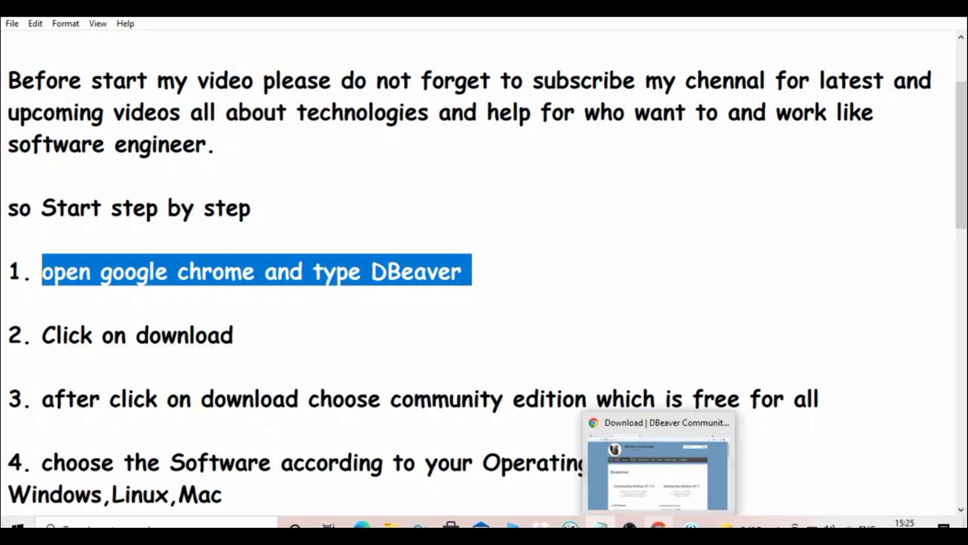
Step: Switch to Chrome and review the DBeaver Community Edition 21.1.5 downloads for Windows, Mac OS X and Linux
click(658, 525)
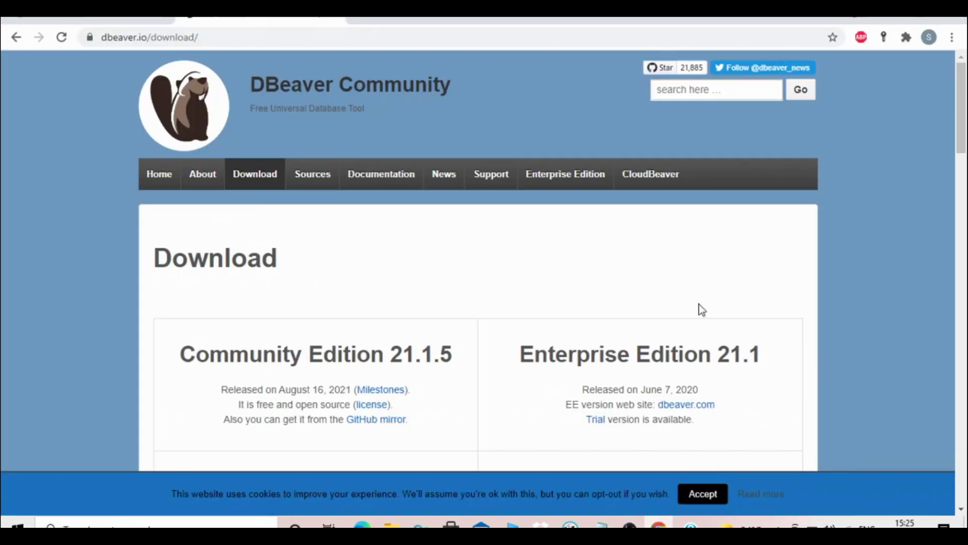
scroll(964, 116, down, 1)
scroll(964, 121, down, 2)
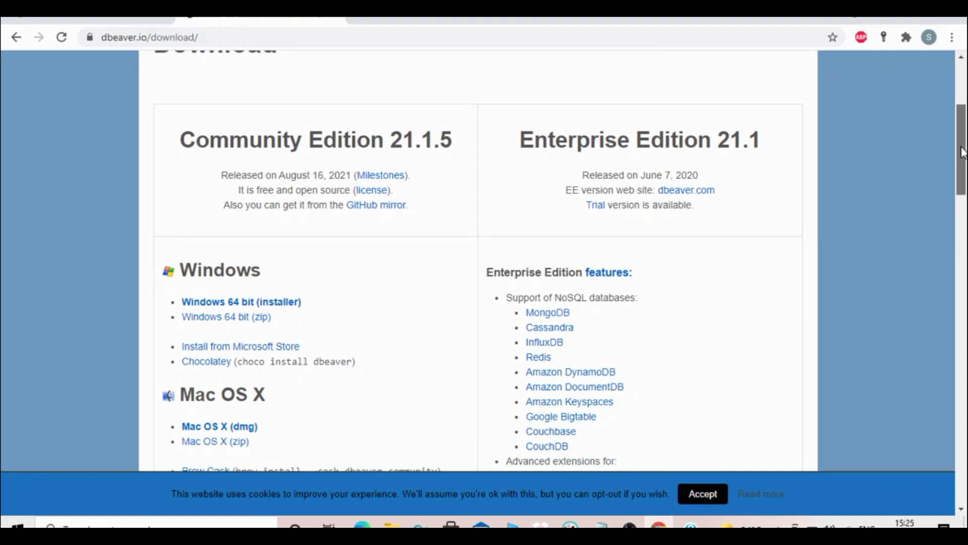
scroll(964, 164, down, 1)
drag(964, 165, 965, 168)
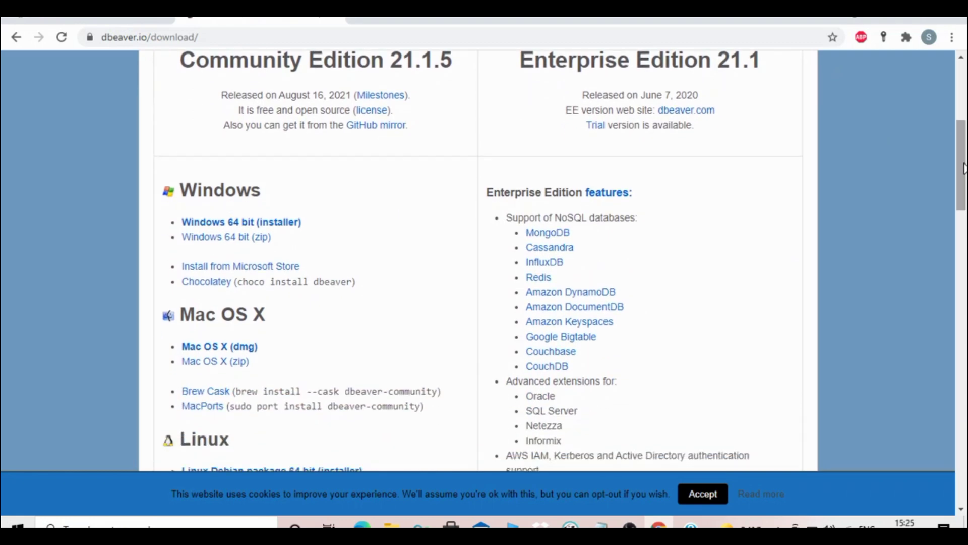
drag(964, 169, 964, 186)
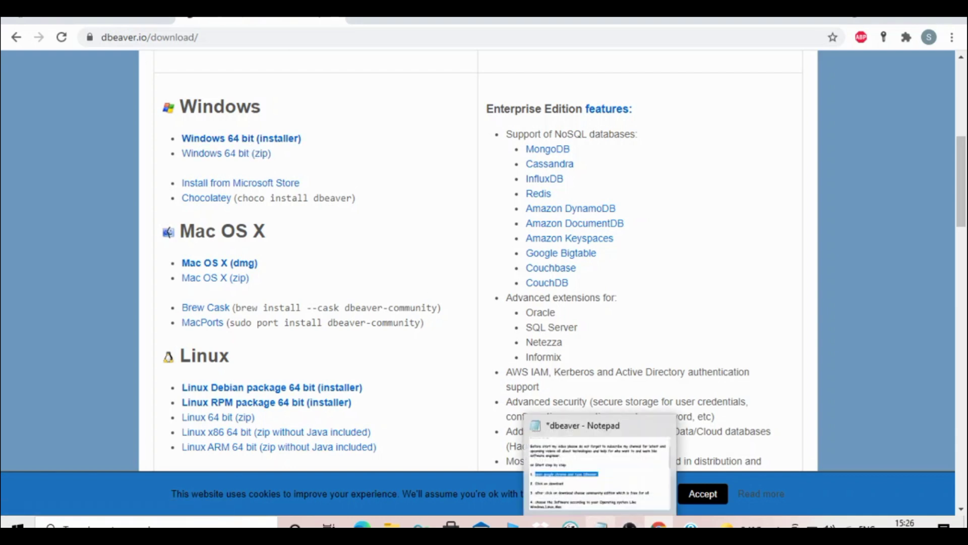
Step: Switch to the Notepad notes and read the instructions from choosing the operating system to selecting the installer language
click(600, 525)
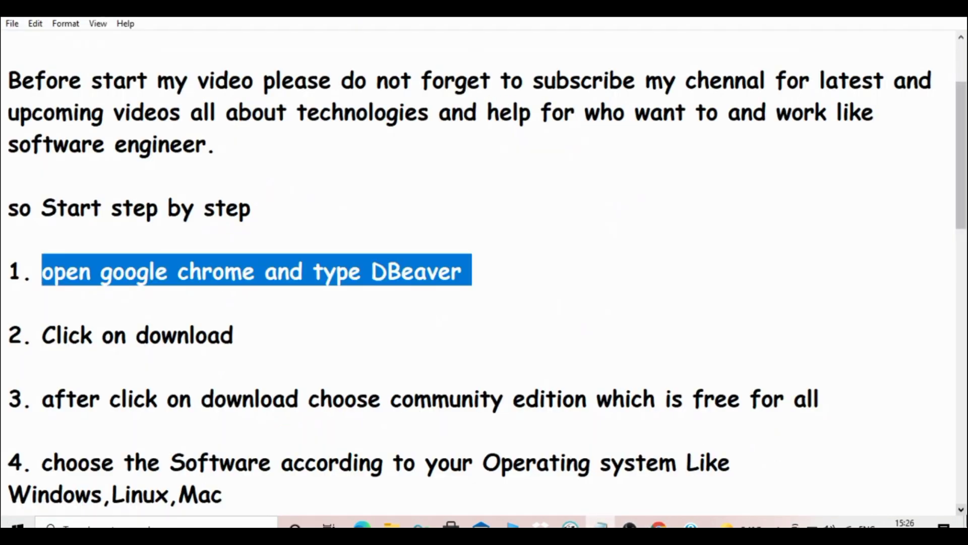
click(961, 509)
click(962, 510)
click(962, 510)
click(961, 510)
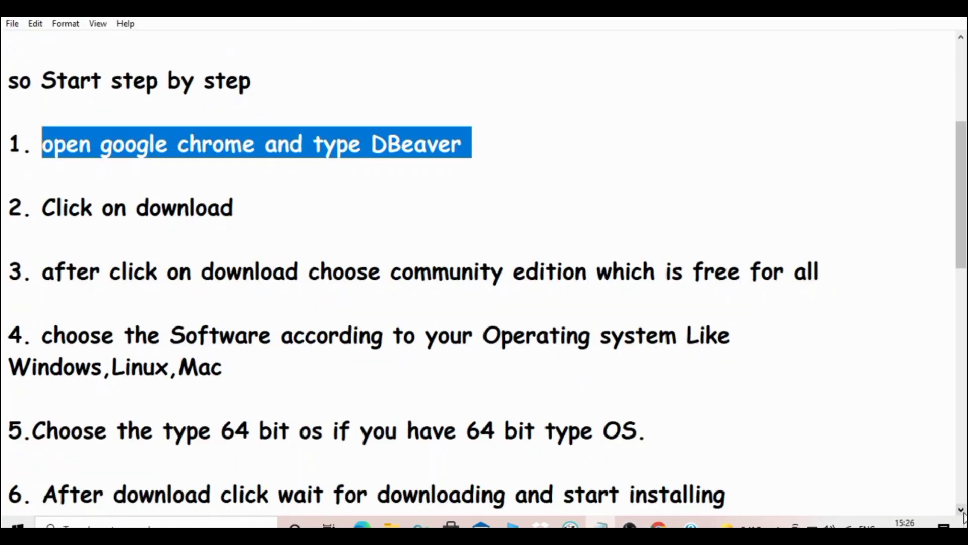
click(961, 509)
click(962, 510)
click(962, 509)
click(962, 510)
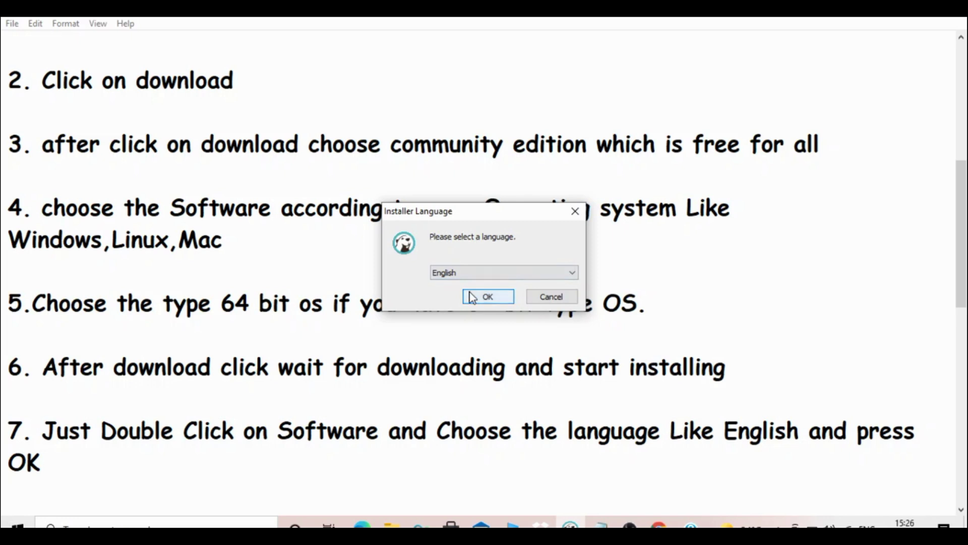
Step: Start the DBeaver Community setup in English, accept the license agreement and continue past the user selection
click(492, 298)
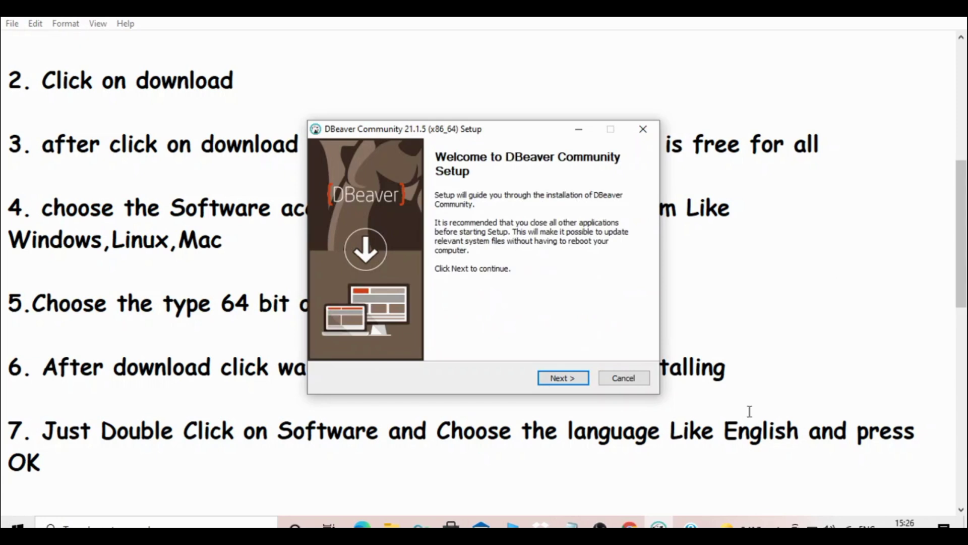
click(549, 384)
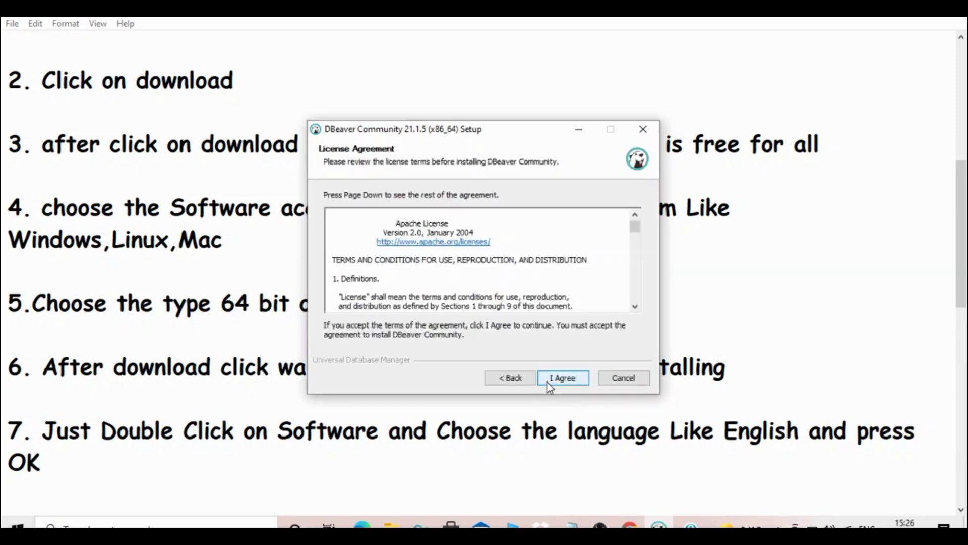
click(557, 379)
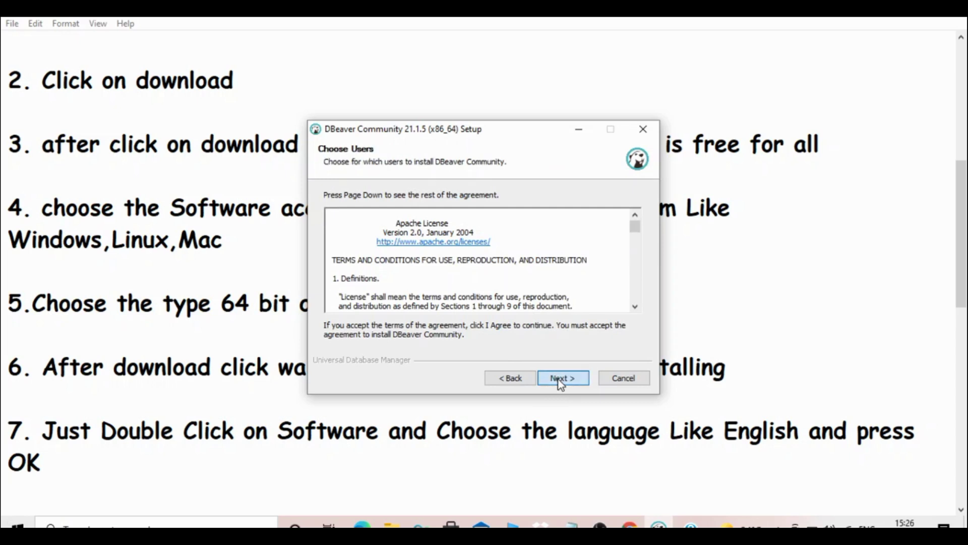
click(567, 379)
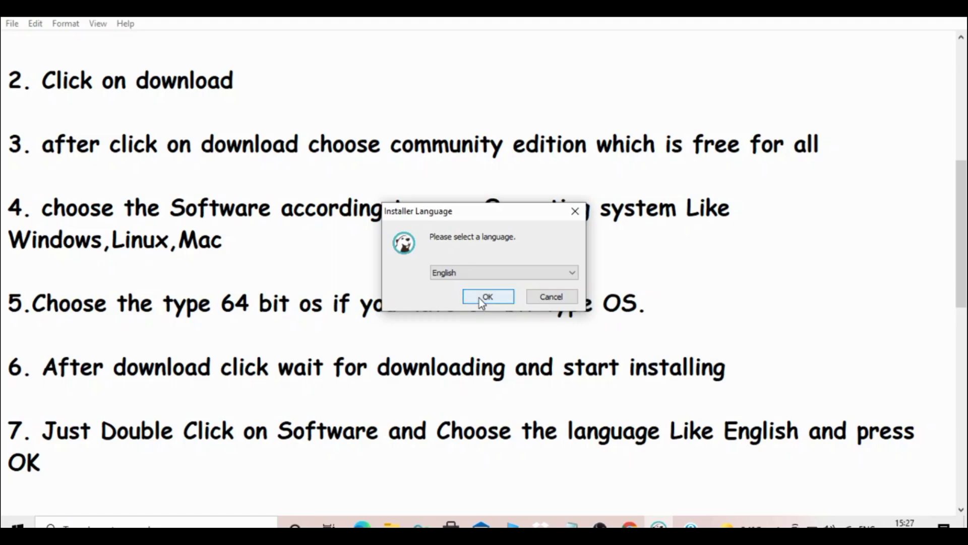
Step: Continue the relaunched setup in English, keeping the DBeaver Community and Include Java components selected
click(482, 297)
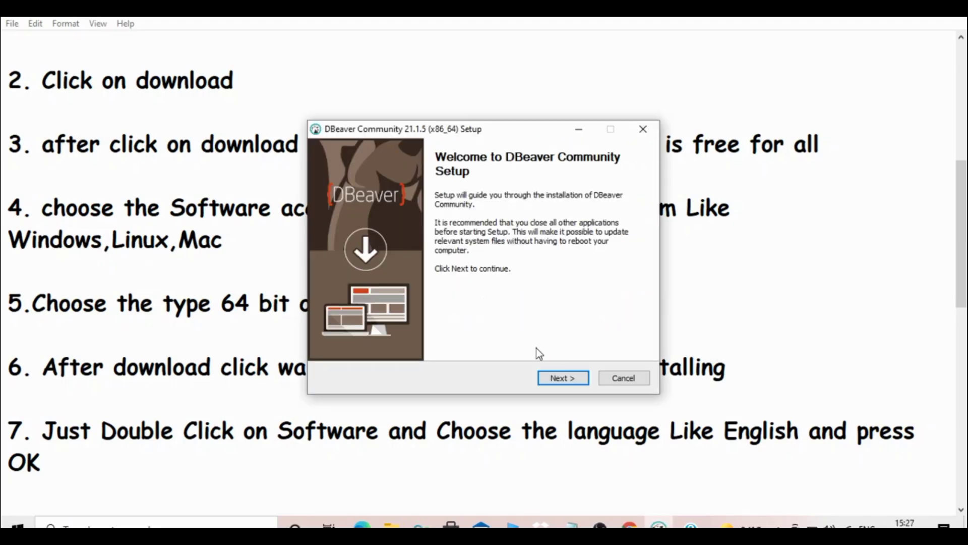
click(559, 379)
click(563, 379)
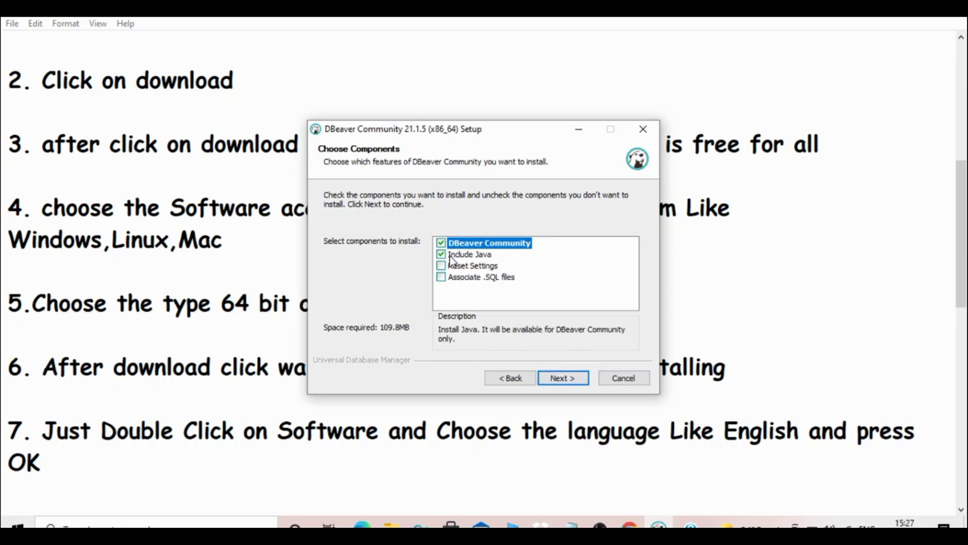
click(562, 380)
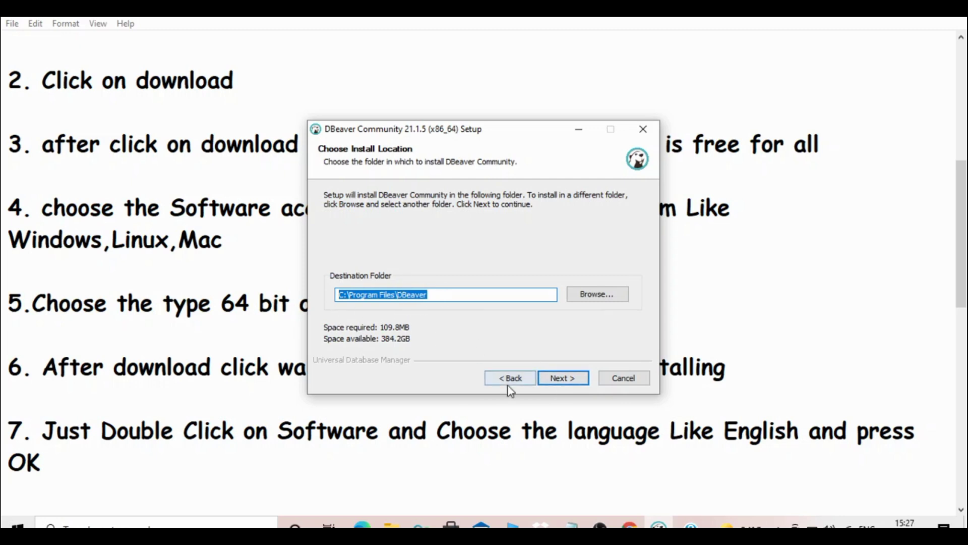
Step: Install DBeaver Community into C:\Program Files\DBeaver and read on in the notes during the installation
click(566, 381)
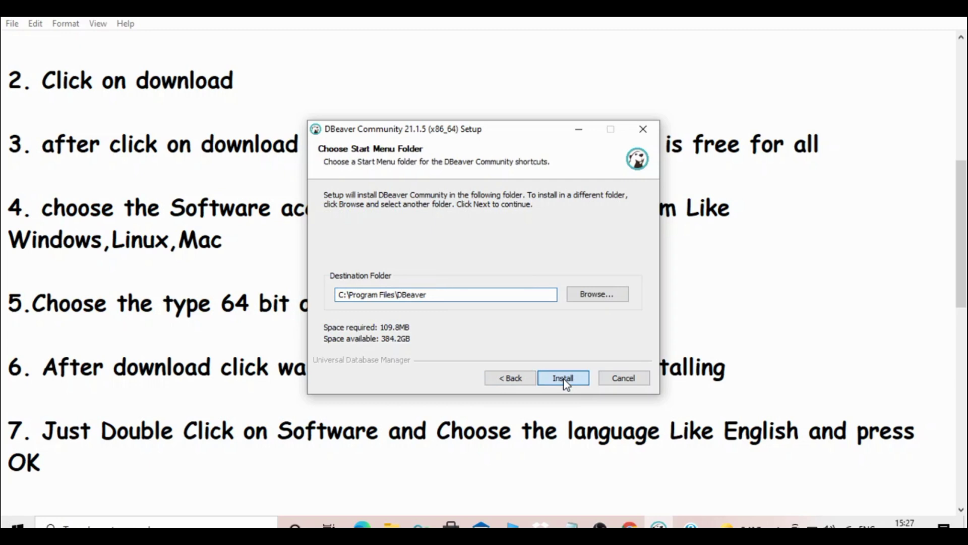
click(565, 381)
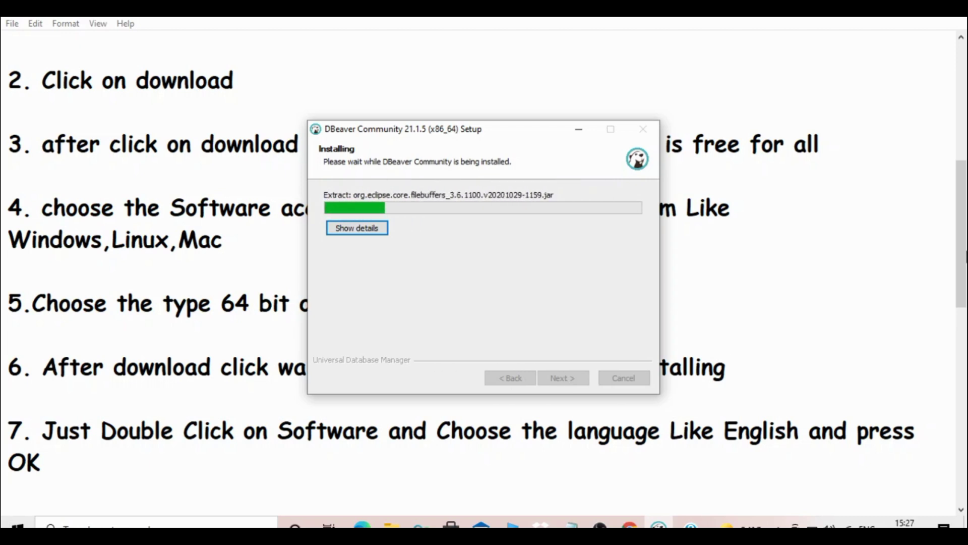
drag(965, 239, 966, 376)
Step: Return to the DBeaver setup and finish it with the option to create a desktop shortcut enabled
click(658, 525)
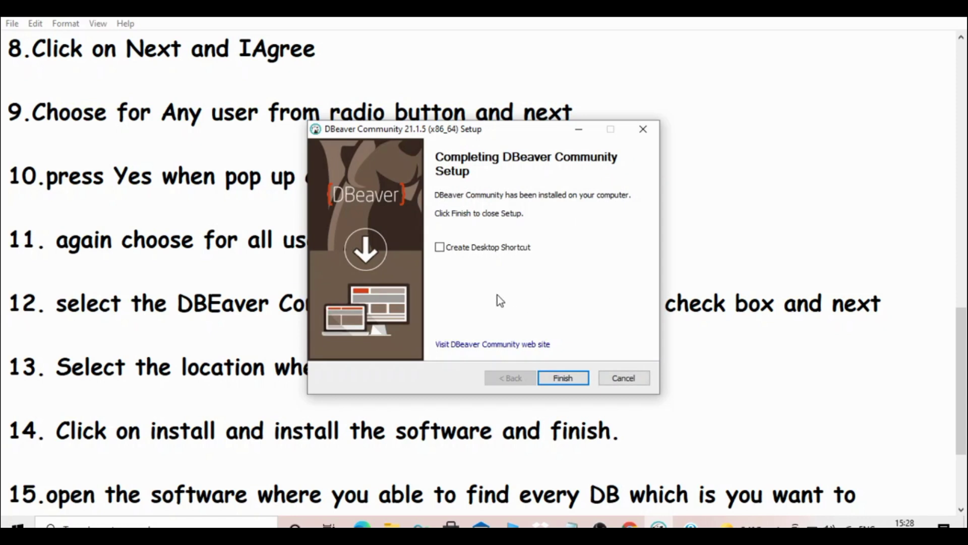
click(439, 247)
click(573, 384)
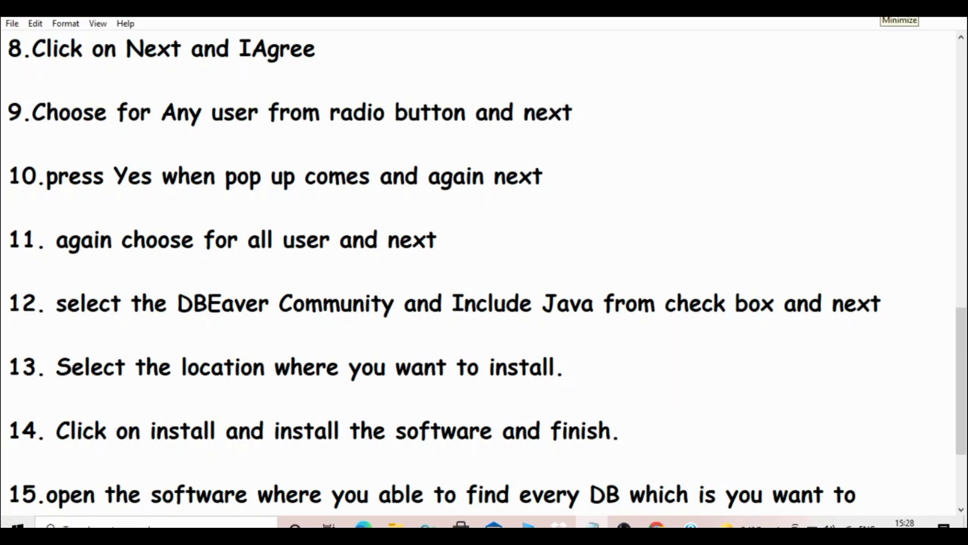
Step: Find DBeaver among the recently added applications and read the last instructions in the Notepad notes
click(896, 8)
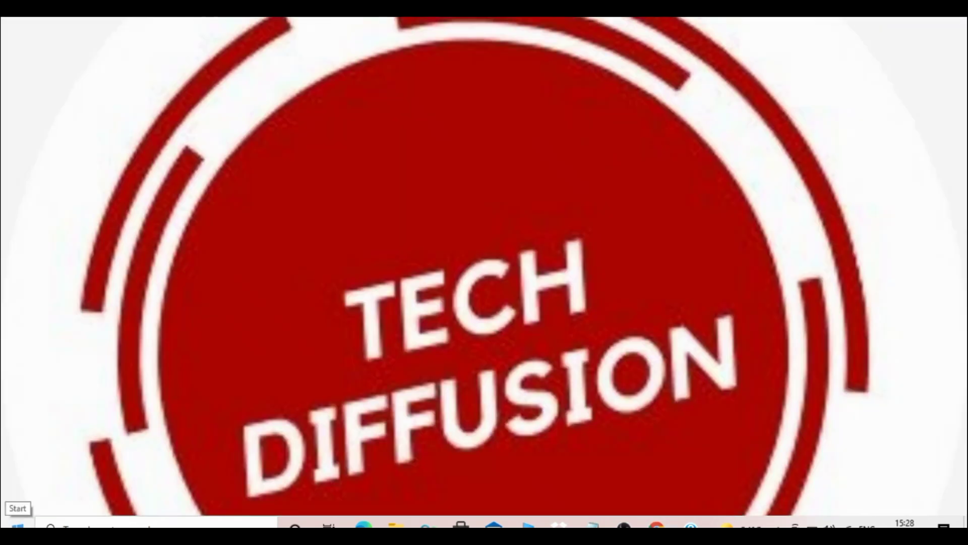
click(17, 525)
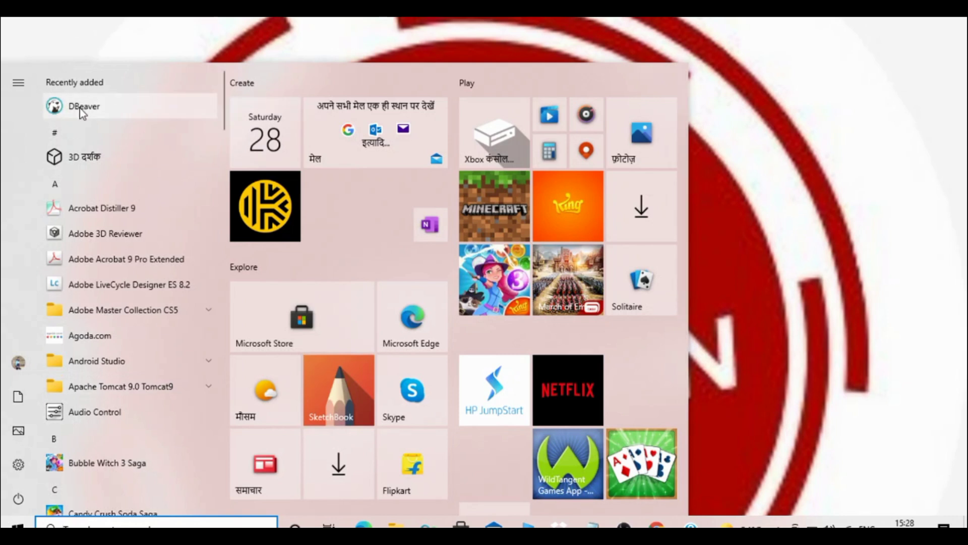
click(799, 92)
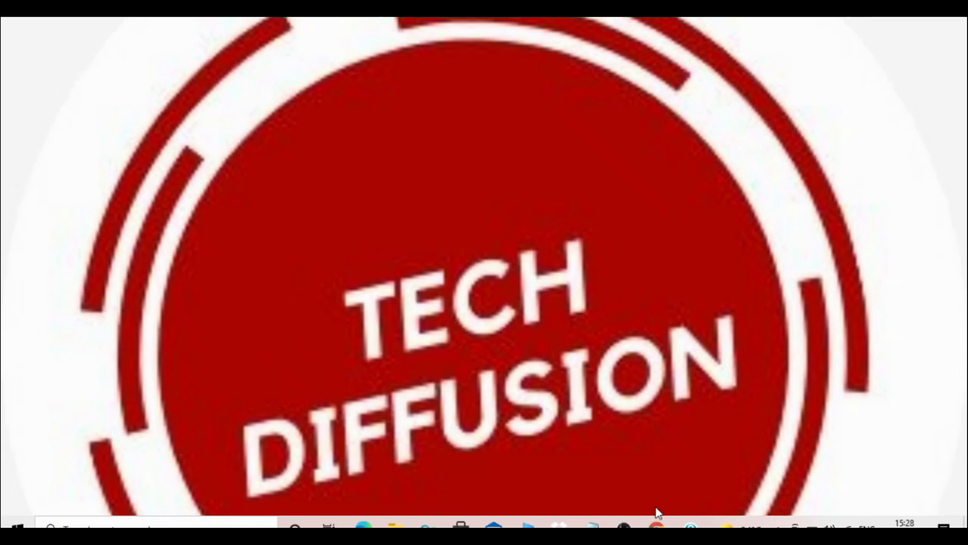
click(593, 524)
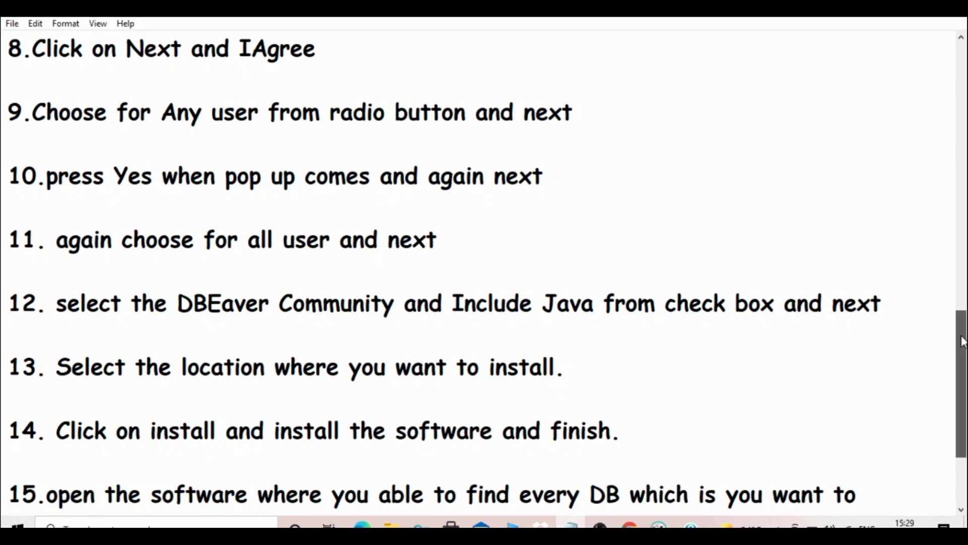
drag(964, 338, 967, 381)
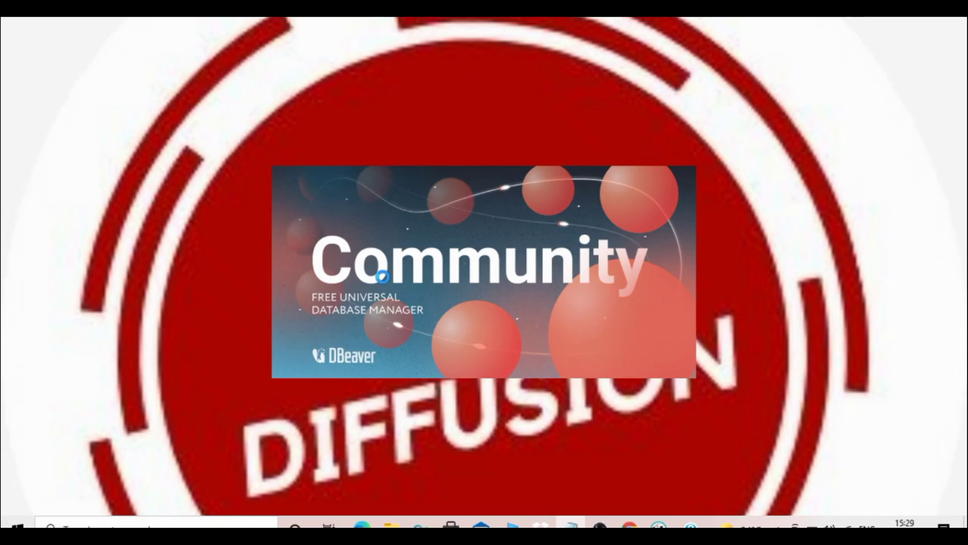
Step: Switch to Chrome, compare the Community and Enterprise editions on the DBeaver download page, and minimize the browser
click(629, 527)
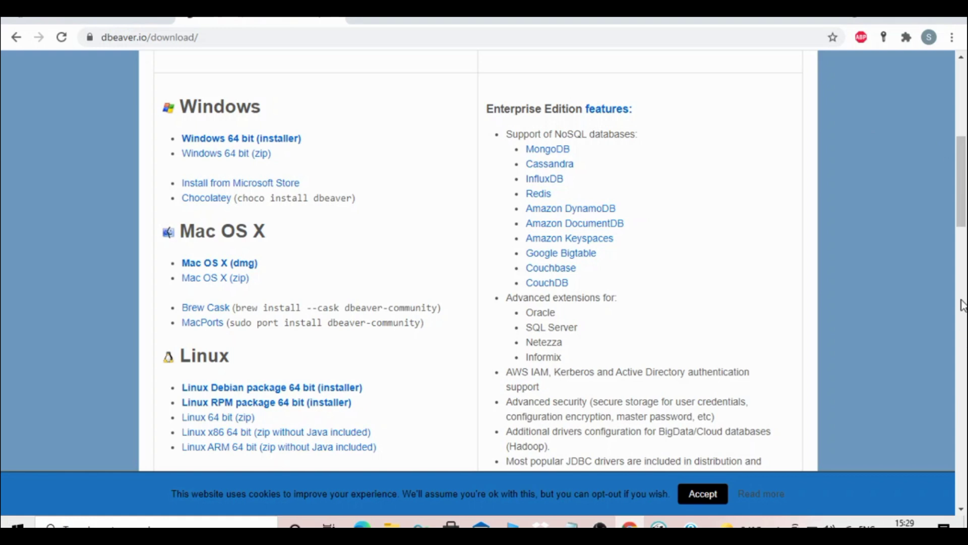
drag(961, 200, 961, 169)
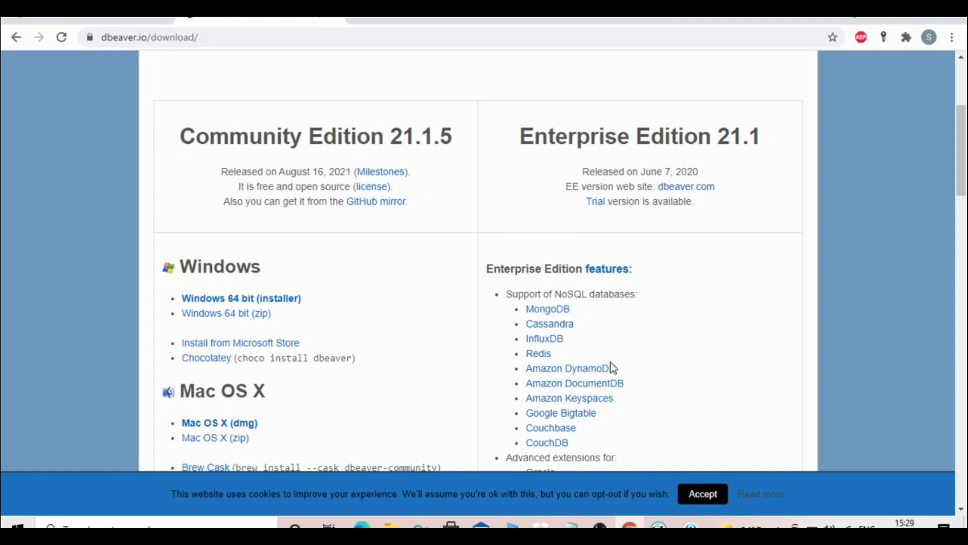
drag(963, 184, 964, 188)
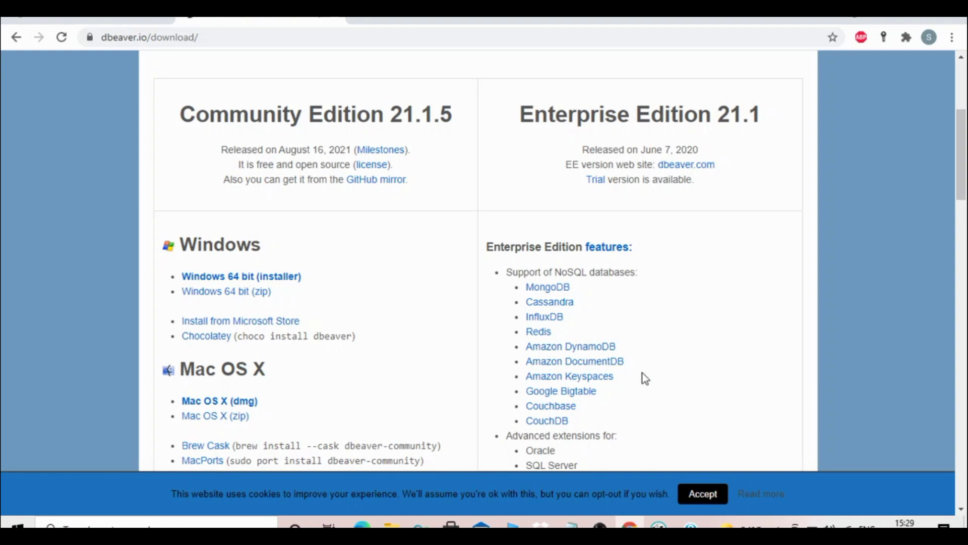
drag(961, 187, 962, 218)
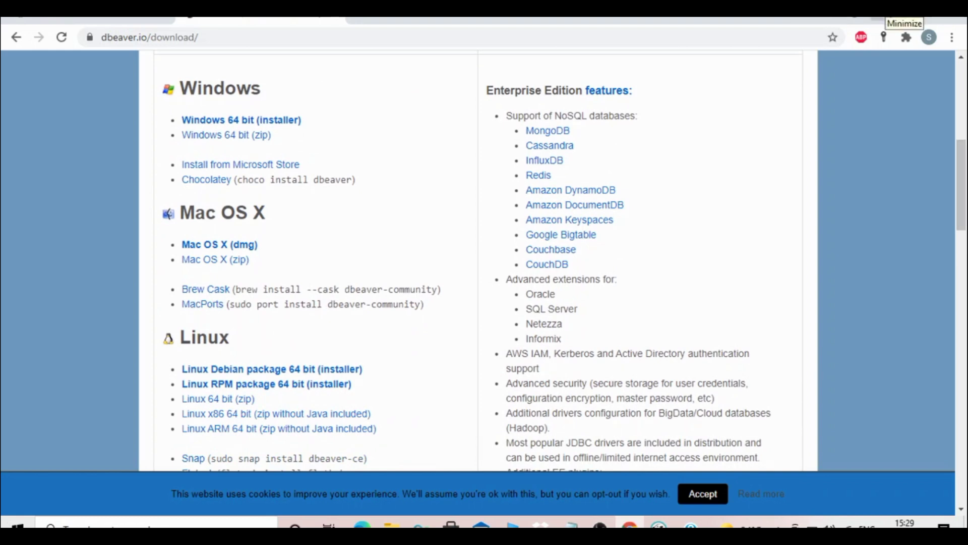
click(894, 20)
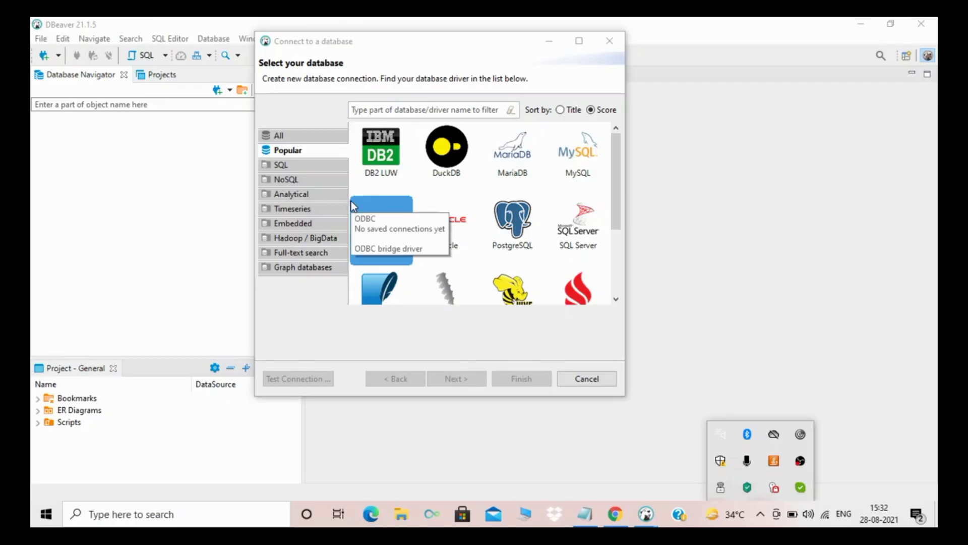
Step: Show all database drivers in DBeaver's new connection dialog and look through the complete list of supported databases
click(512, 334)
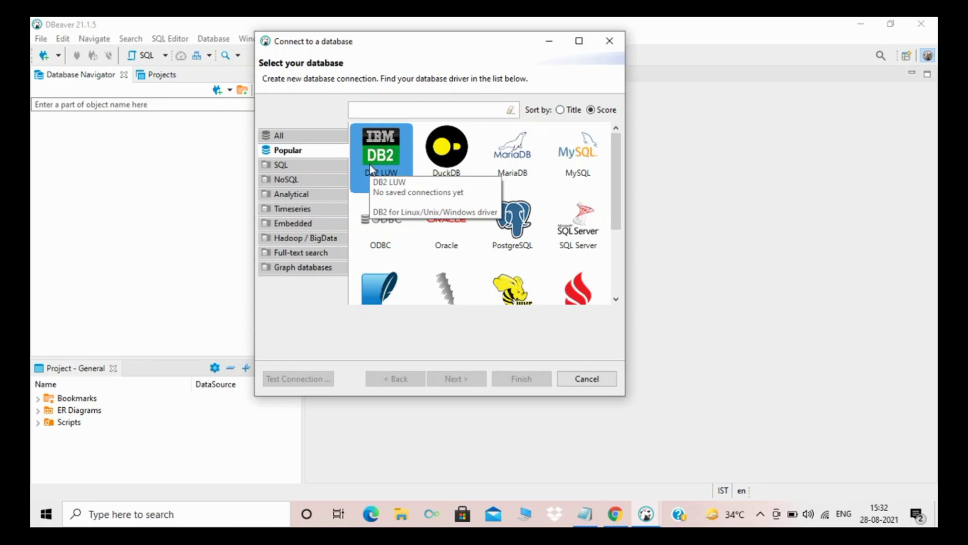
click(289, 137)
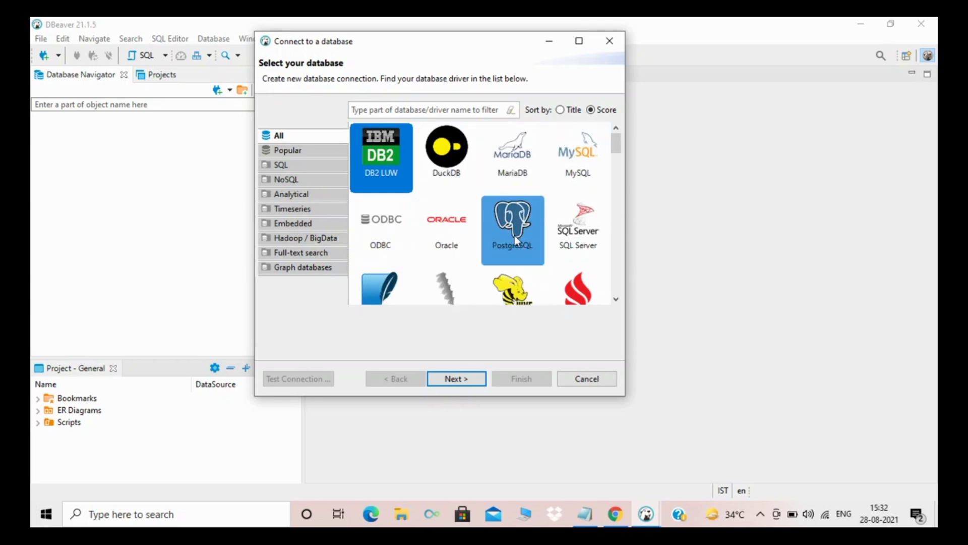
click(616, 300)
click(617, 300)
click(616, 300)
click(617, 299)
click(617, 300)
click(616, 300)
click(616, 299)
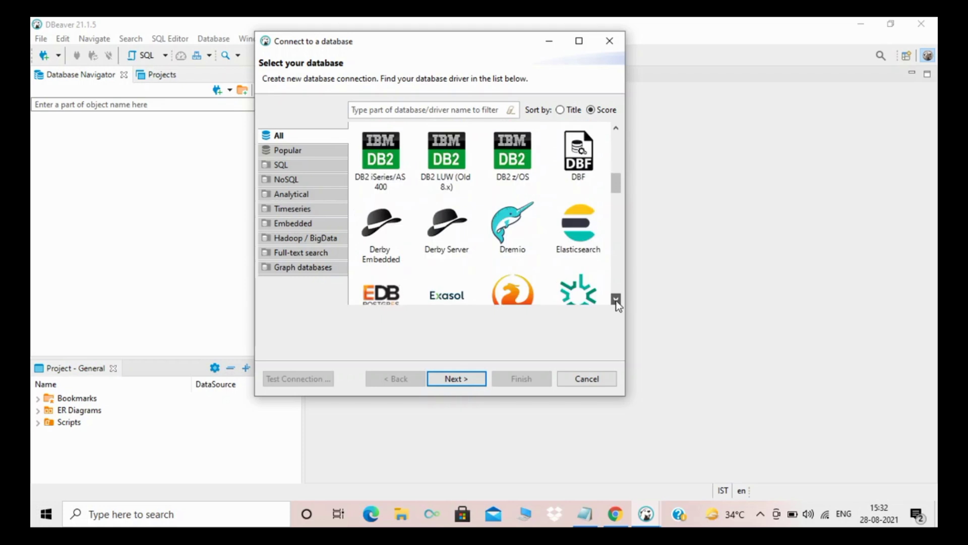
click(616, 299)
click(617, 299)
click(616, 300)
click(616, 300)
click(617, 300)
click(617, 299)
click(617, 299)
click(616, 300)
click(616, 299)
click(616, 301)
click(616, 300)
click(616, 301)
click(616, 300)
click(617, 301)
click(616, 301)
click(616, 301)
click(616, 300)
click(617, 300)
click(616, 300)
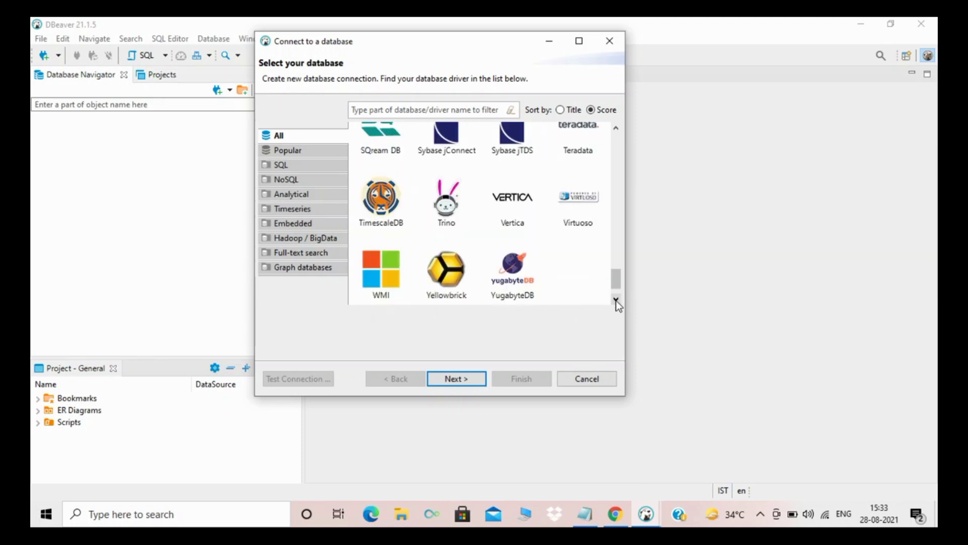
Step: Open the connection settings for an Oracle database from the driver list to examine them, and cancel the new connection
click(616, 300)
drag(616, 284, 616, 134)
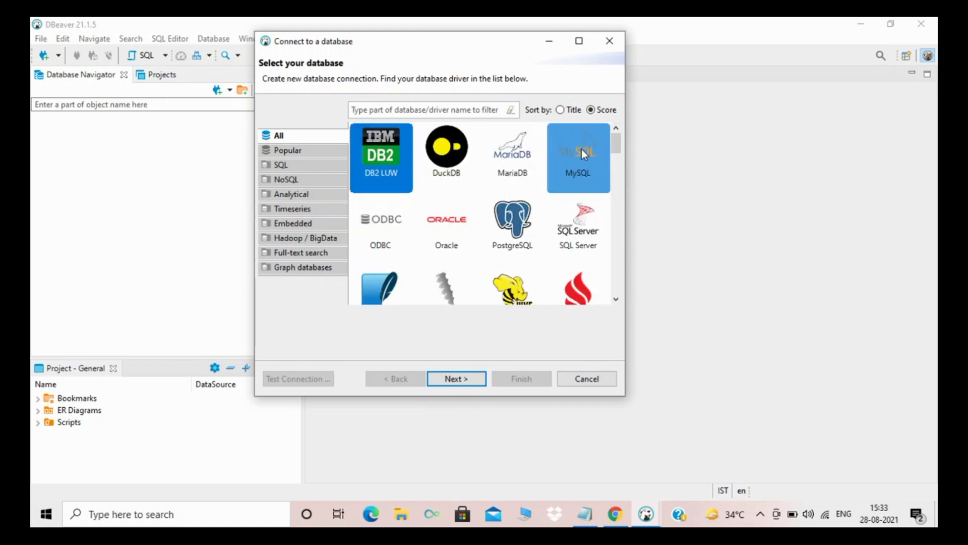
click(446, 215)
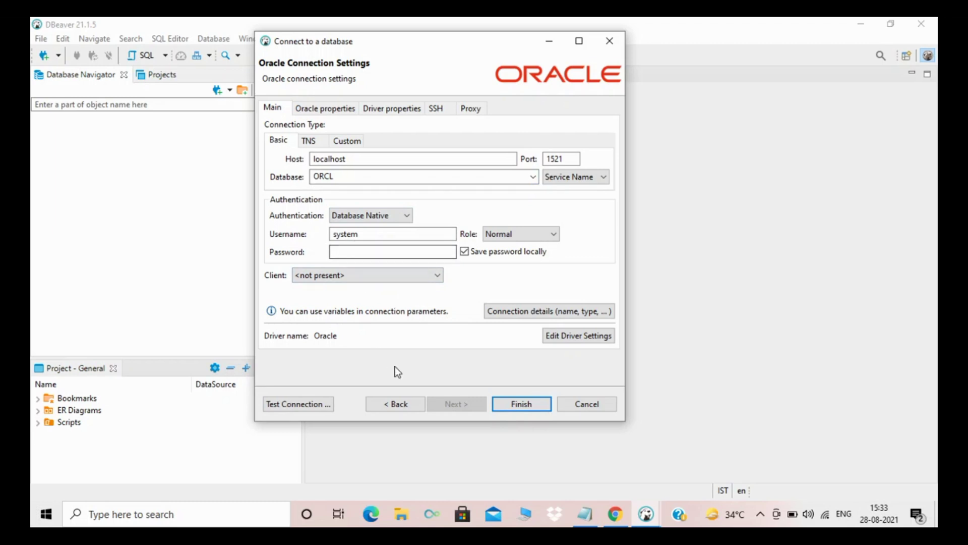
click(595, 404)
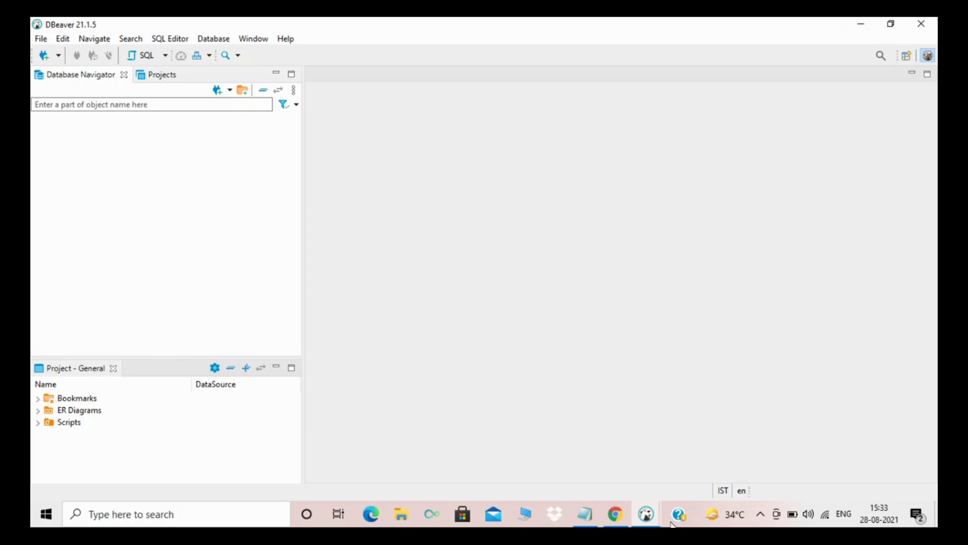
Step: Switch to Notepad to check the end of the installation notes, and return to DBeaver to decline creating a sample database
click(585, 515)
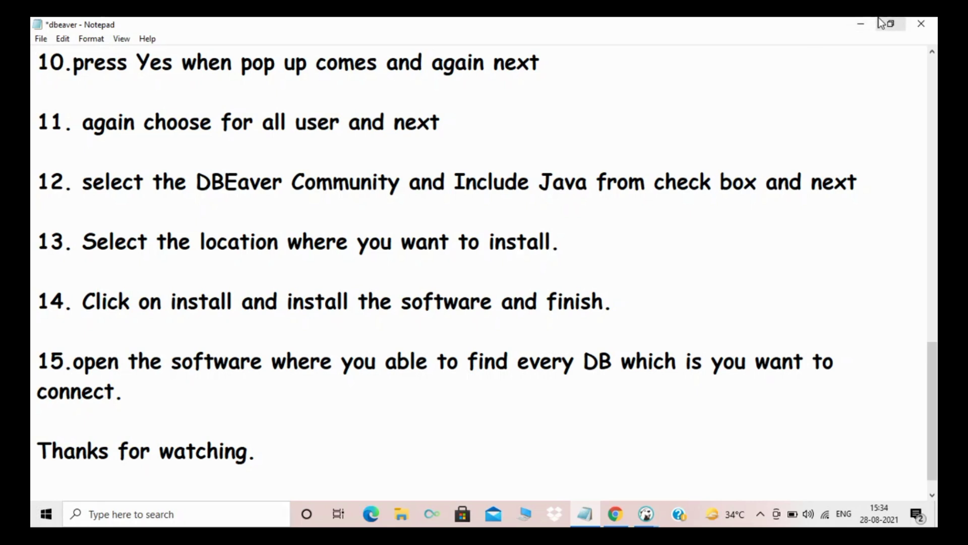
click(850, 23)
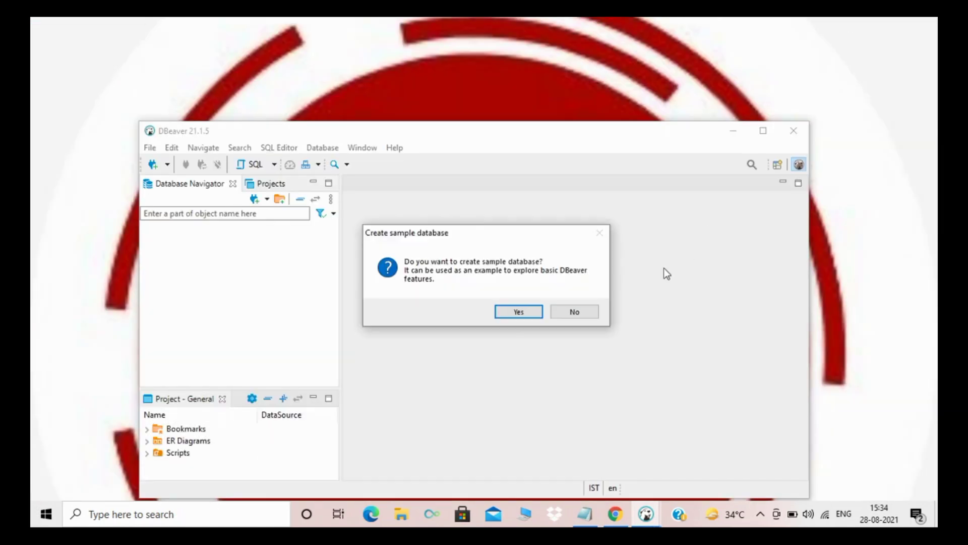
click(565, 312)
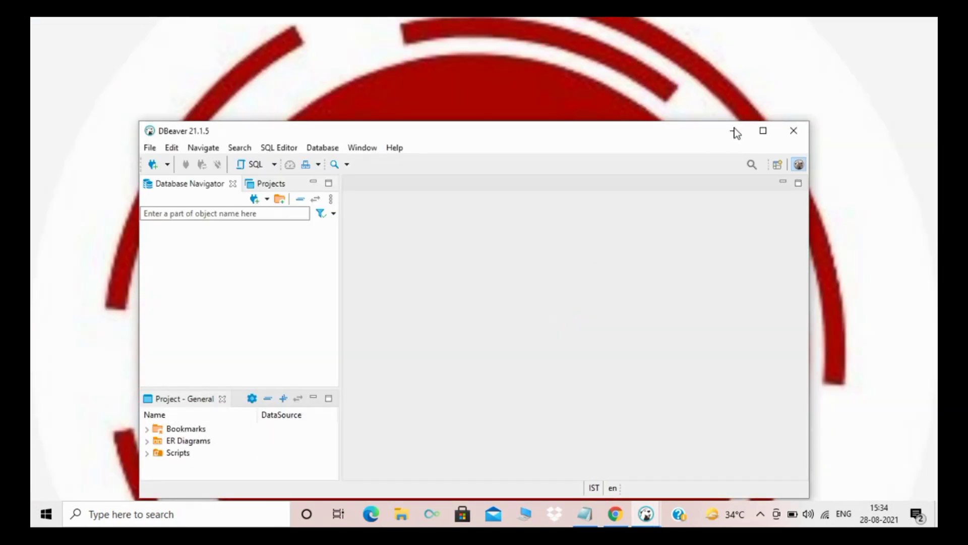